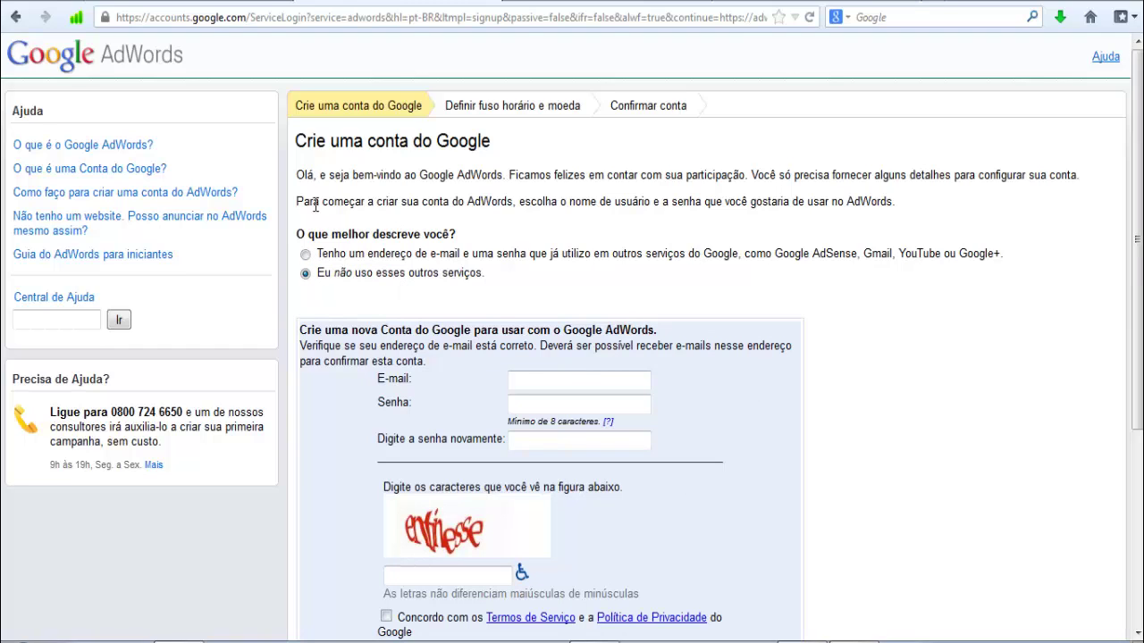
Go back to the AdWords login page, sign in with the prefilled account, and dismiss the error notice
click(15, 20)
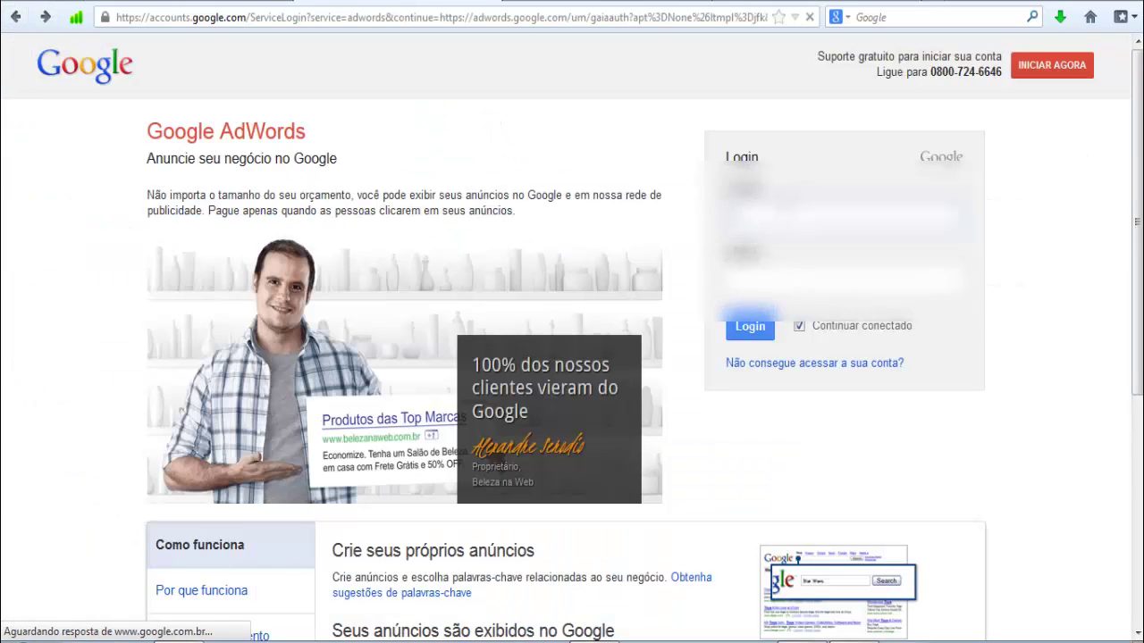
click(758, 327)
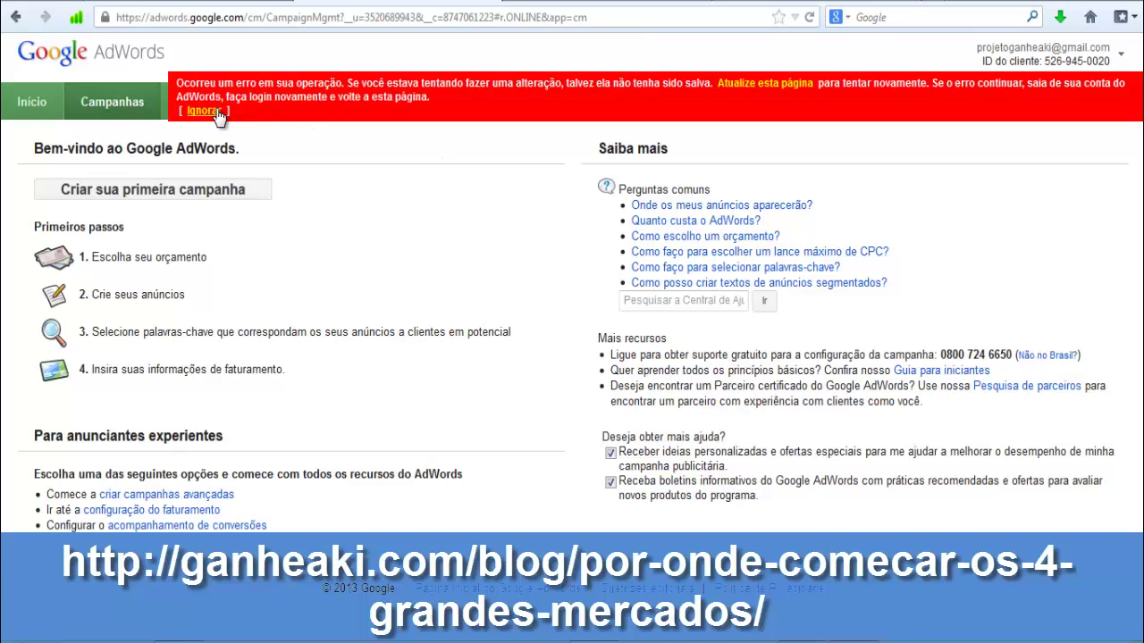
click(204, 110)
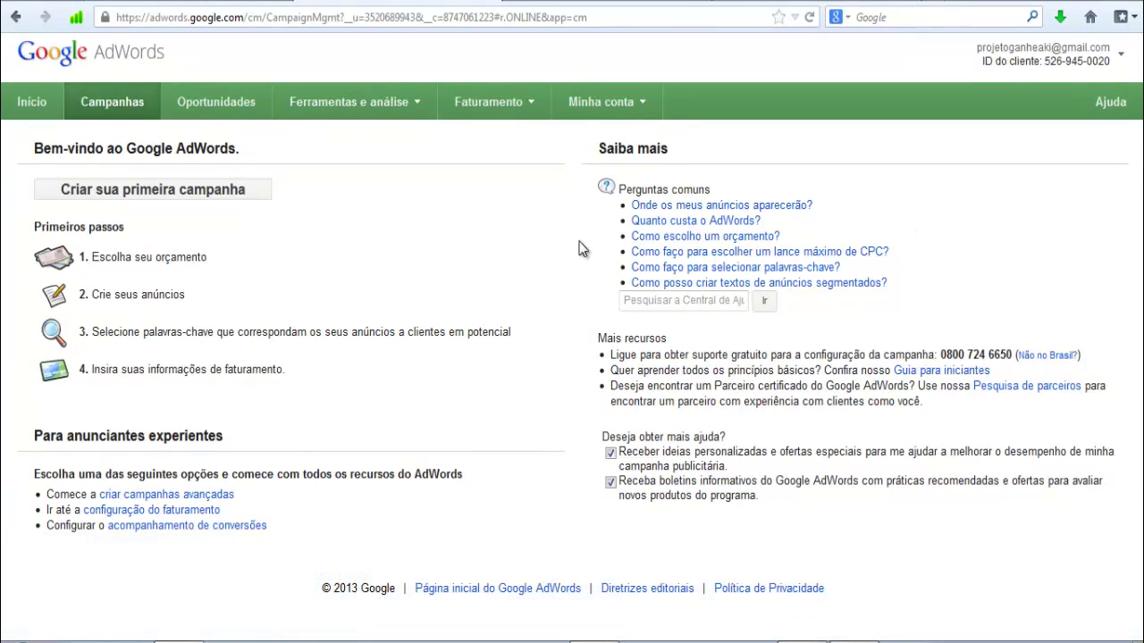
Open the Planejador de palavras-chave and expand the search for new keyword and ad group ideas
click(423, 106)
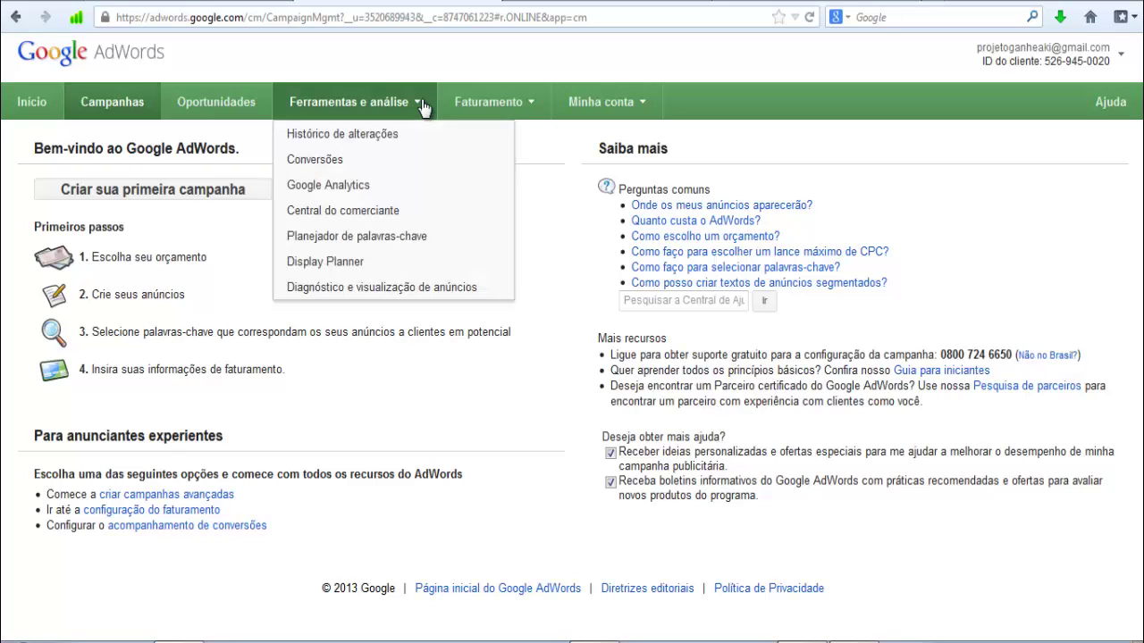
click(424, 240)
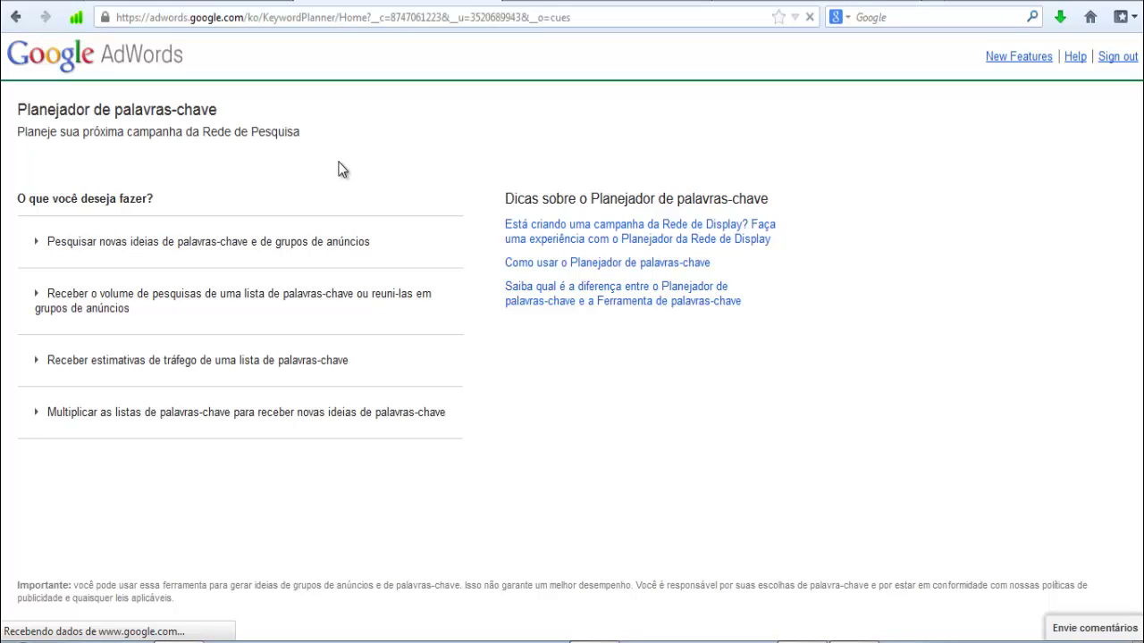
click(322, 251)
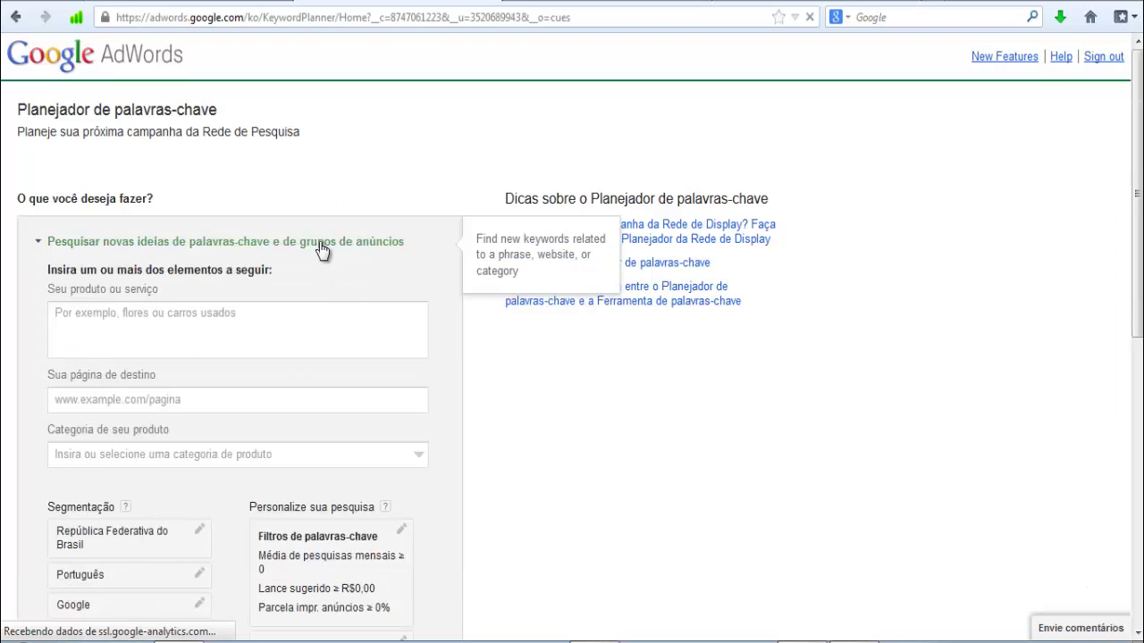
Enter "dieta" and "alimentação saudavel" on separate lines as the product or service
click(197, 328)
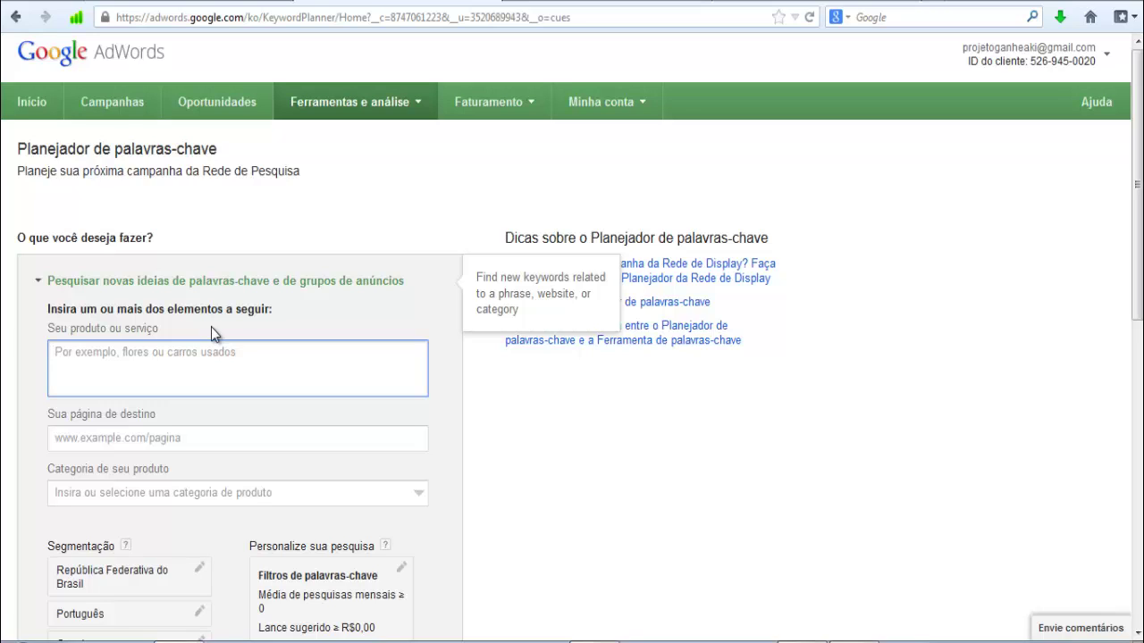
text(di)
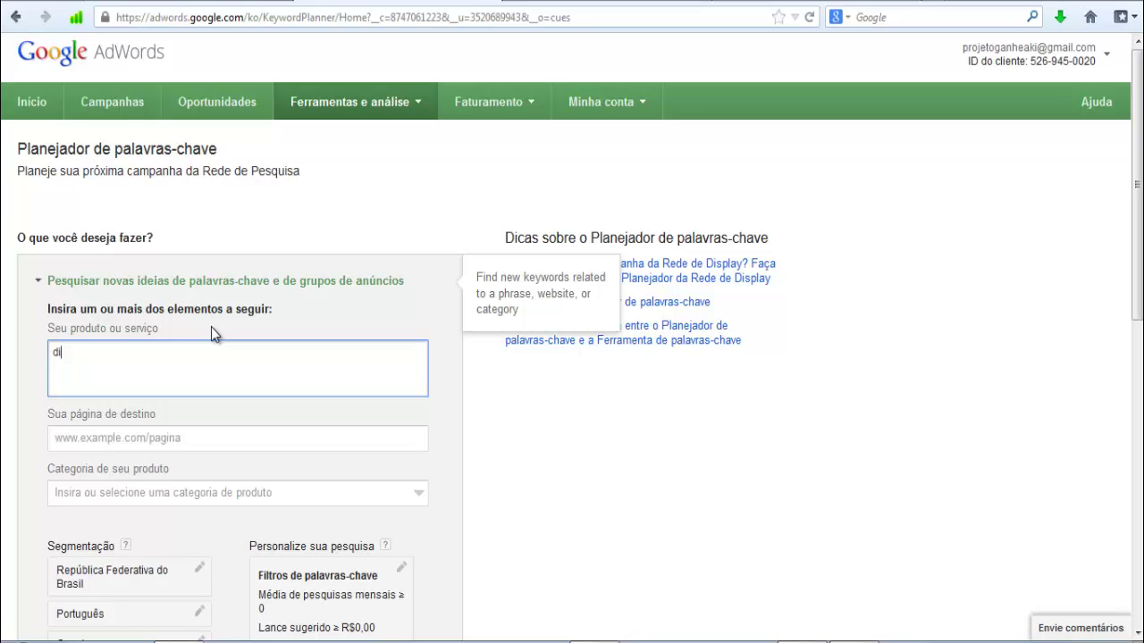
text(eta )
text(alimentação)
text( sauda)
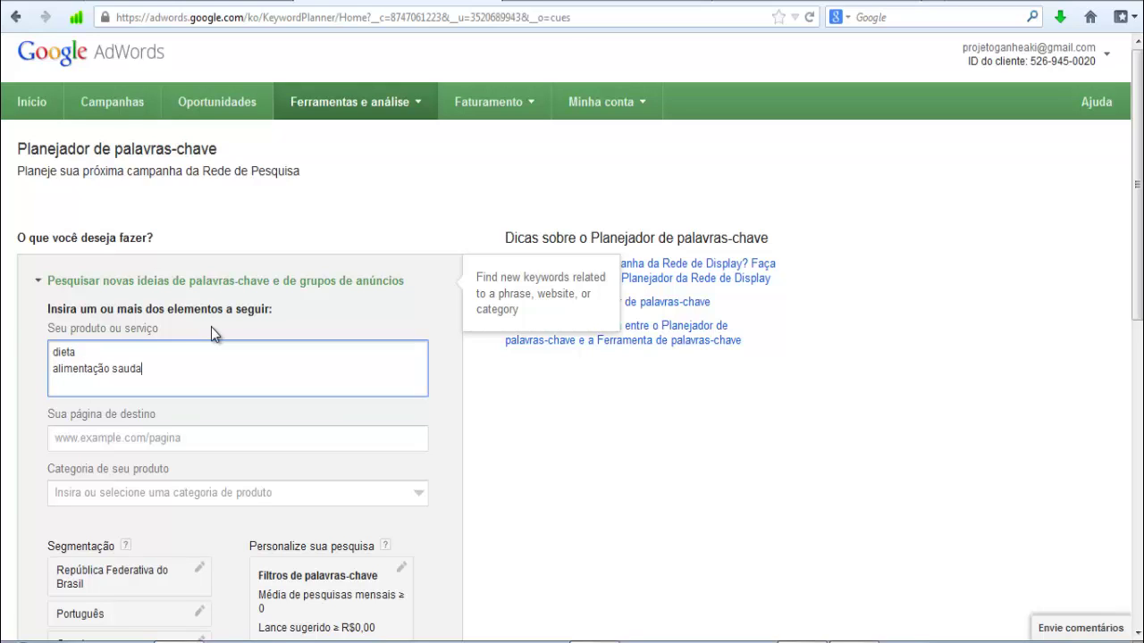
text(vel)
key(Return)
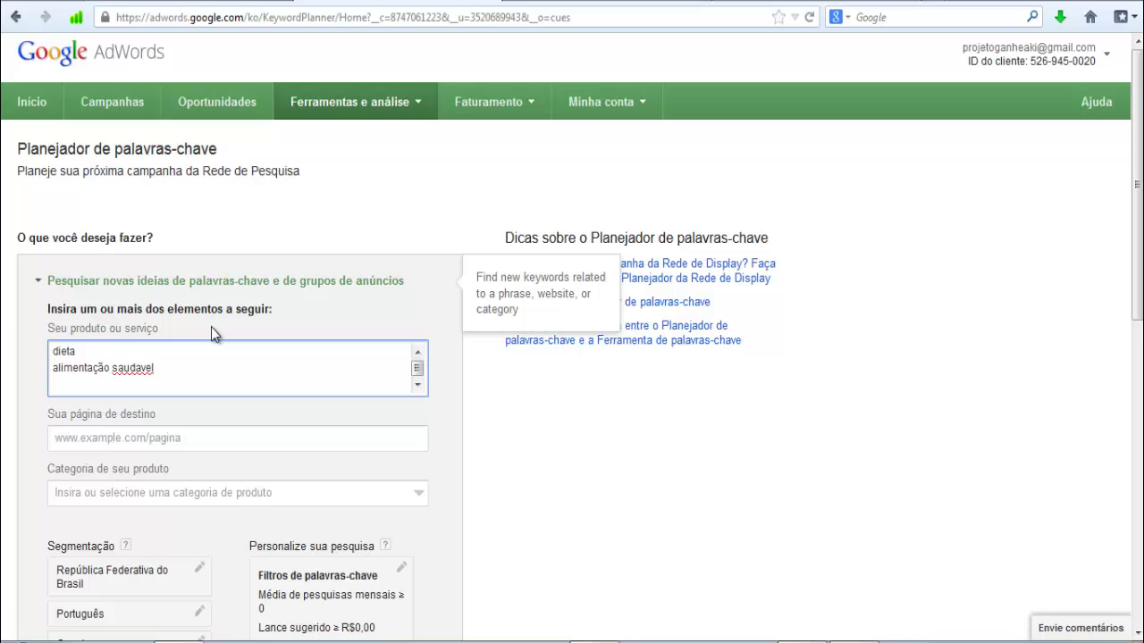
Correct the second term's spelling to "alimentação saudável"
key(BackSpace)
key(Left)
key(Left)
key(Left)
key(BackSpace)
text(á)
Add "como emagrecer" as the third product or service term on its own line
key(End)
key(Down)
text(como emagrecer)
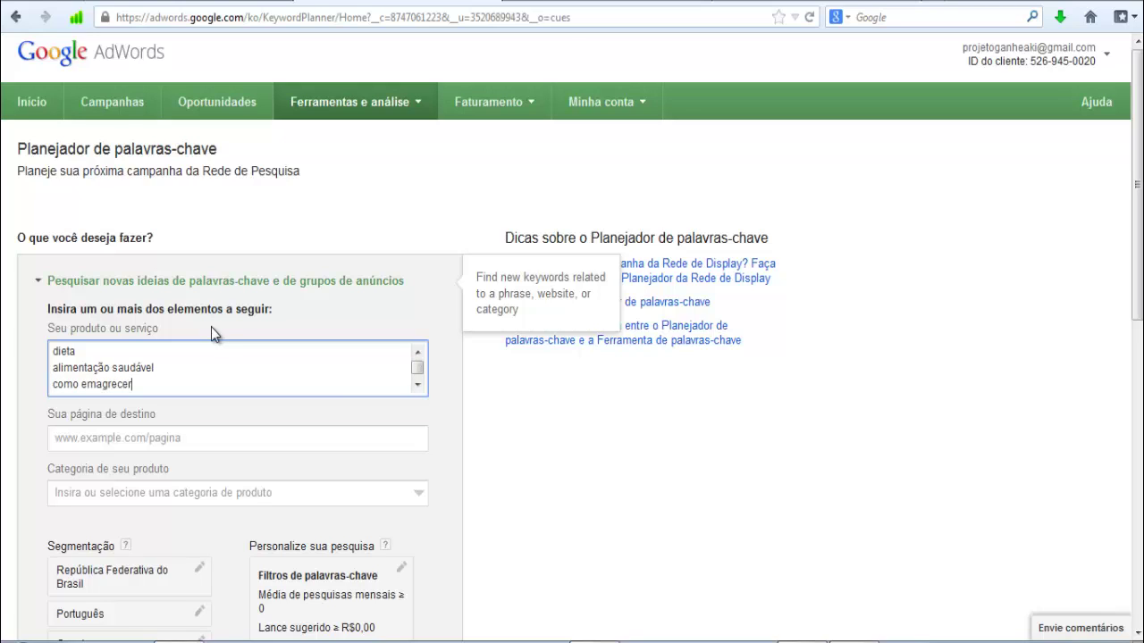
click(185, 382)
key(Return)
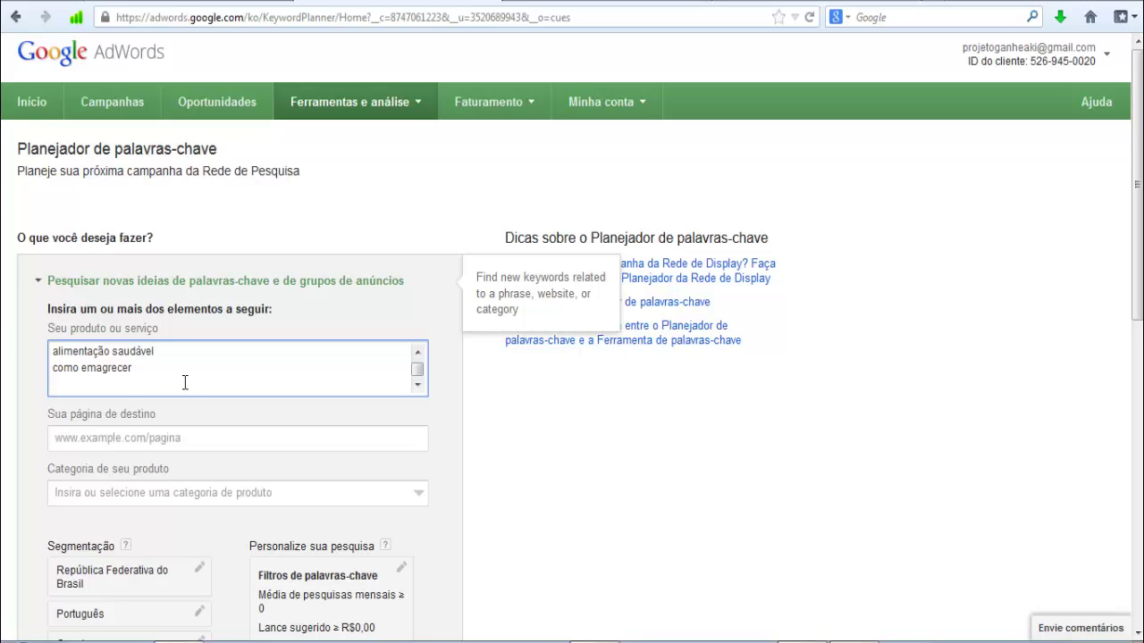
key(BackSpace)
Get ideas for the three terms and show the keyword ideas sorted by average monthly searches
scroll(184, 382, down, 4)
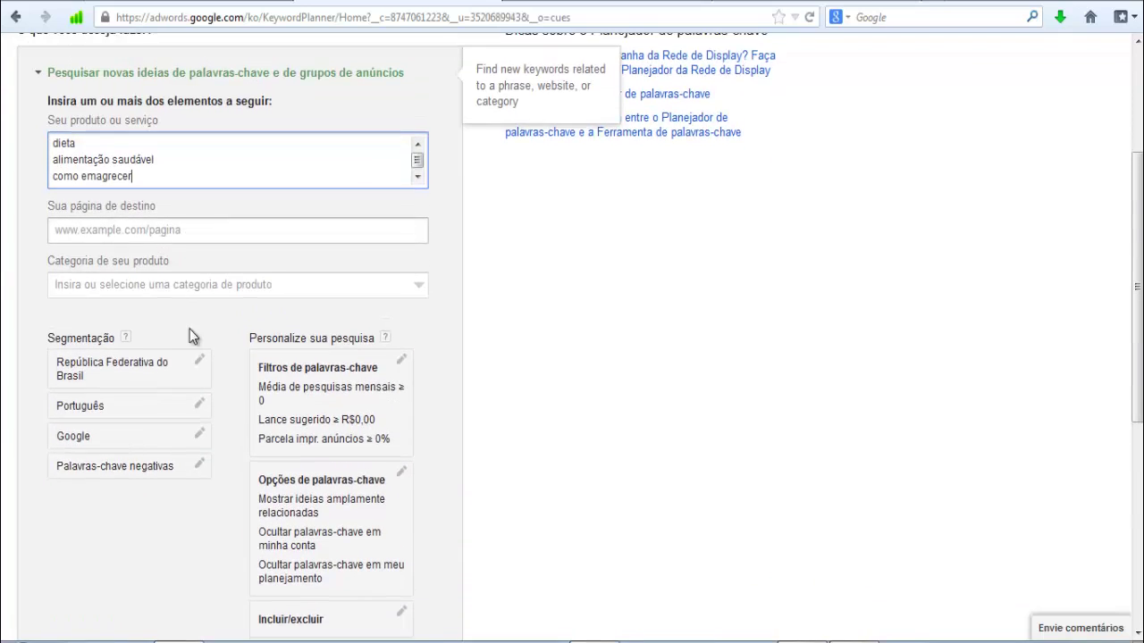
scroll(192, 331, down, 8)
click(88, 282)
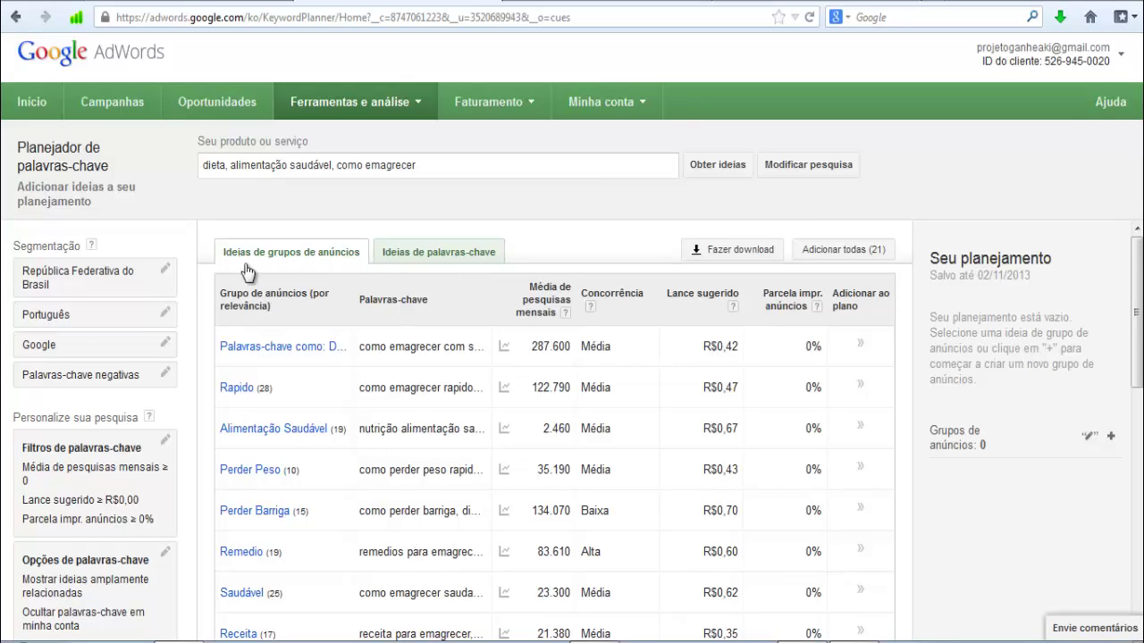
click(442, 268)
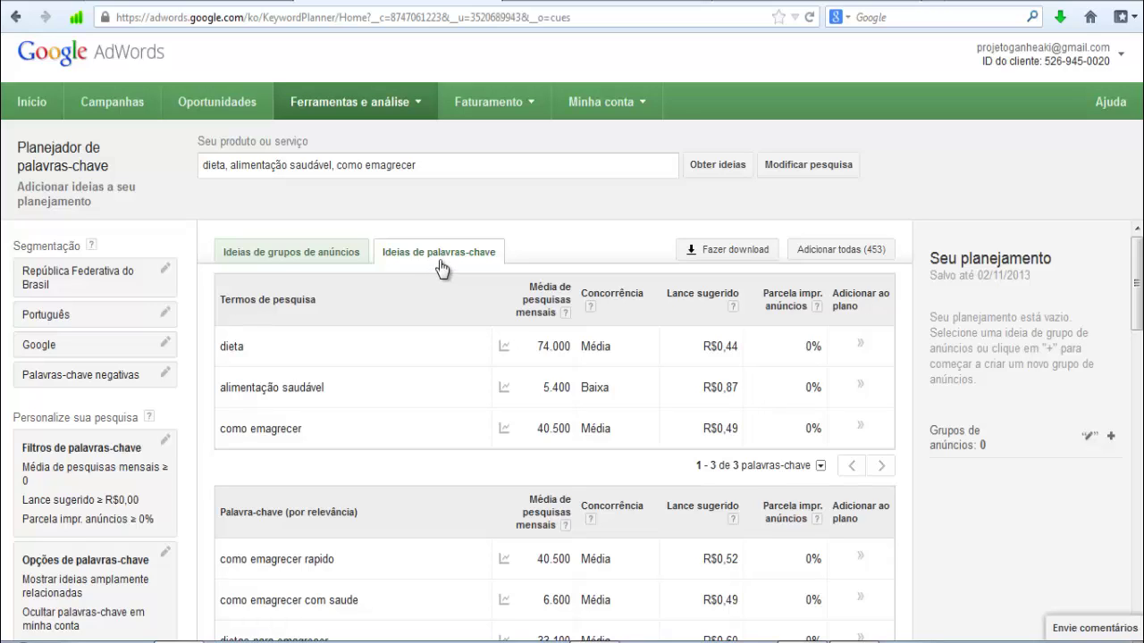
click(558, 295)
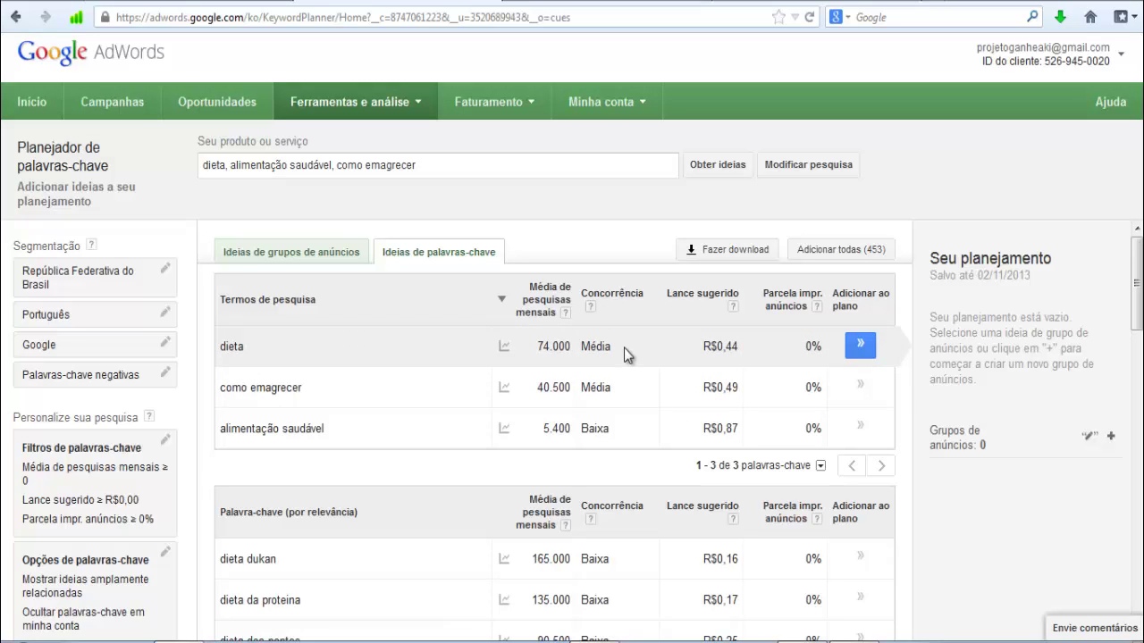
Check the competition level of the search term "dieta"
double_click(591, 348)
click(662, 355)
double_click(594, 346)
click(610, 345)
drag(608, 349, 580, 350)
double_click(615, 350)
click(628, 356)
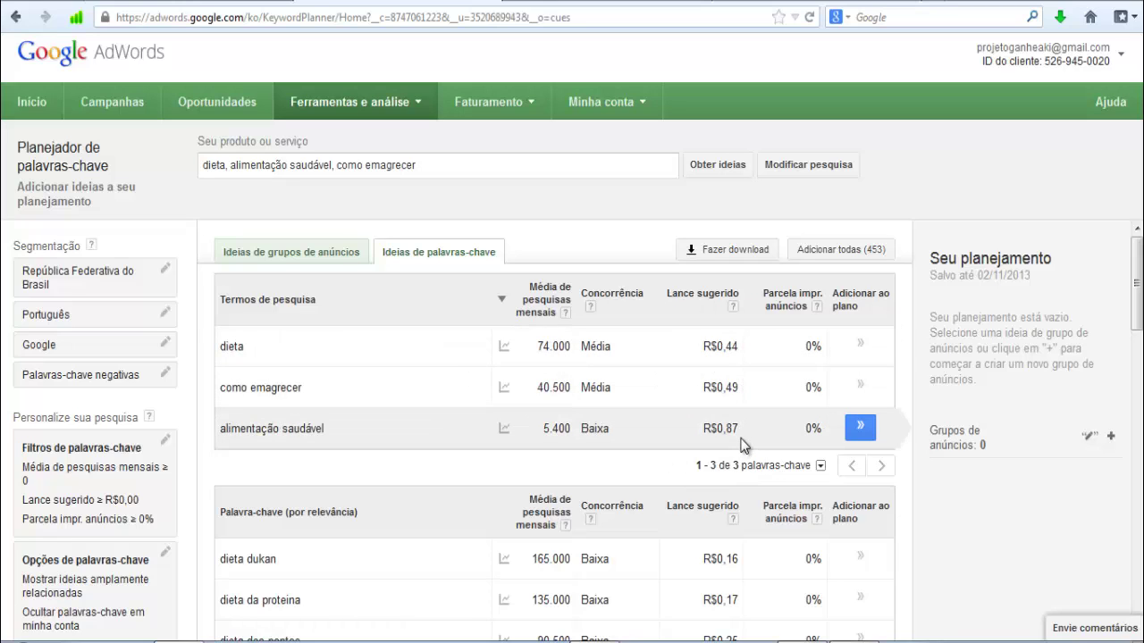
Check the suggested bid for the search term "alimentação saudável"
drag(703, 428, 741, 431)
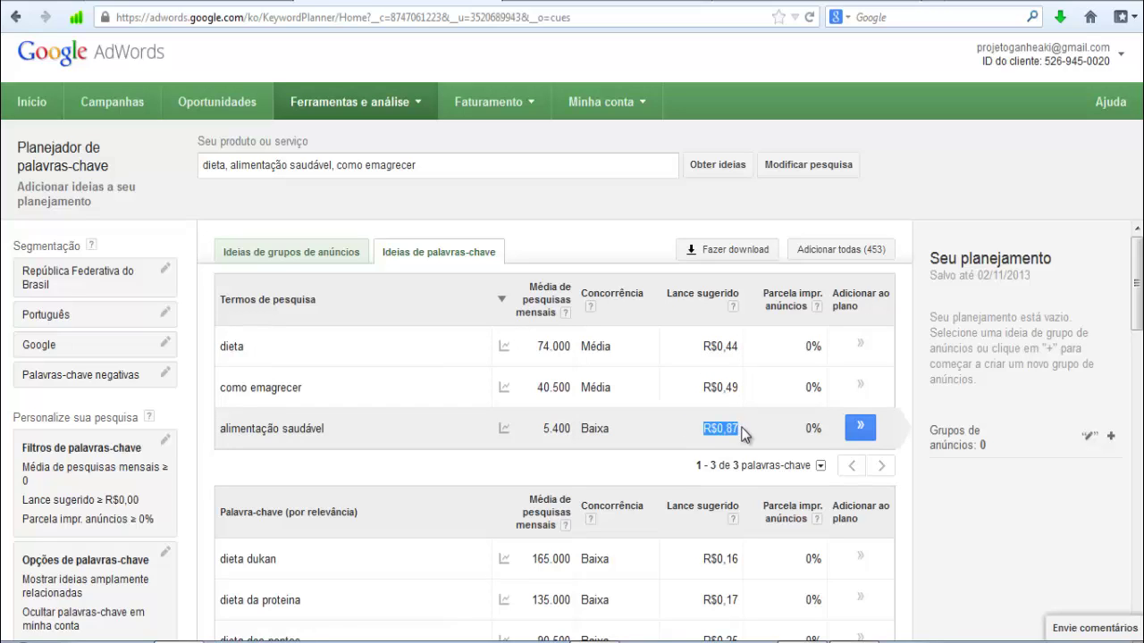
click(683, 428)
click(752, 438)
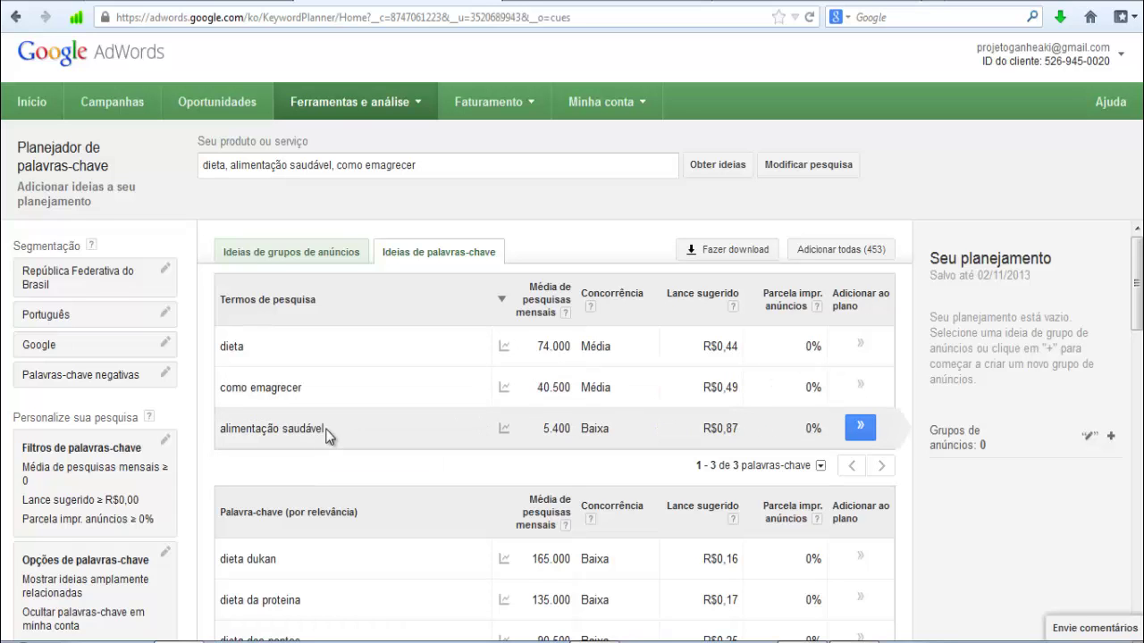
Review the related keyword ideas and check the average monthly searches for "dieta da proteina"
scroll(423, 405, down, 1)
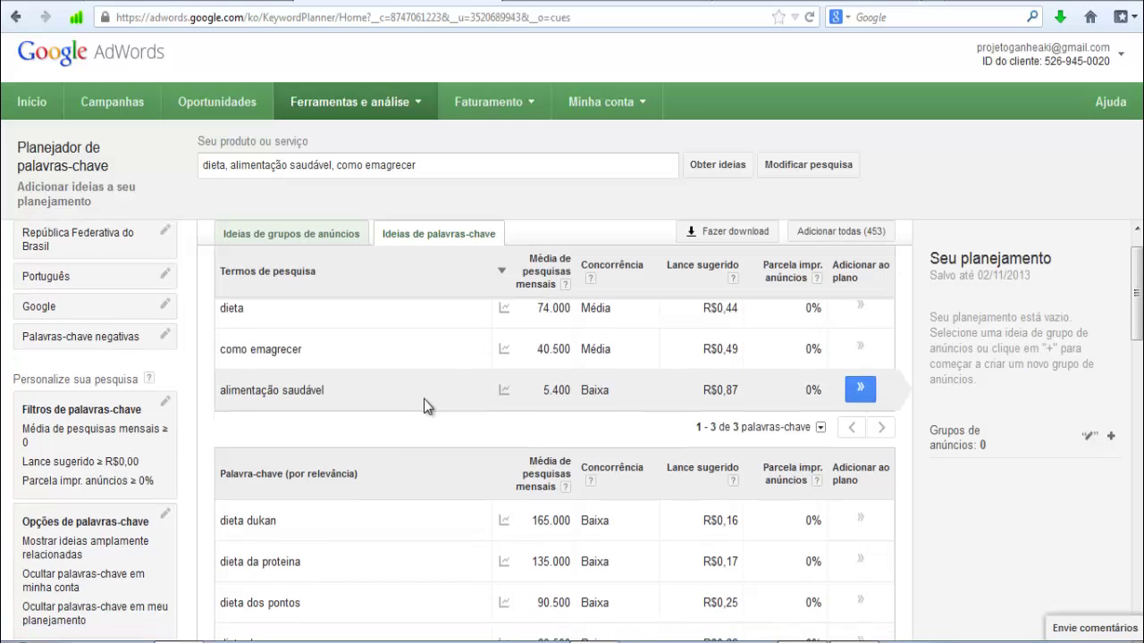
scroll(423, 405, down, 3)
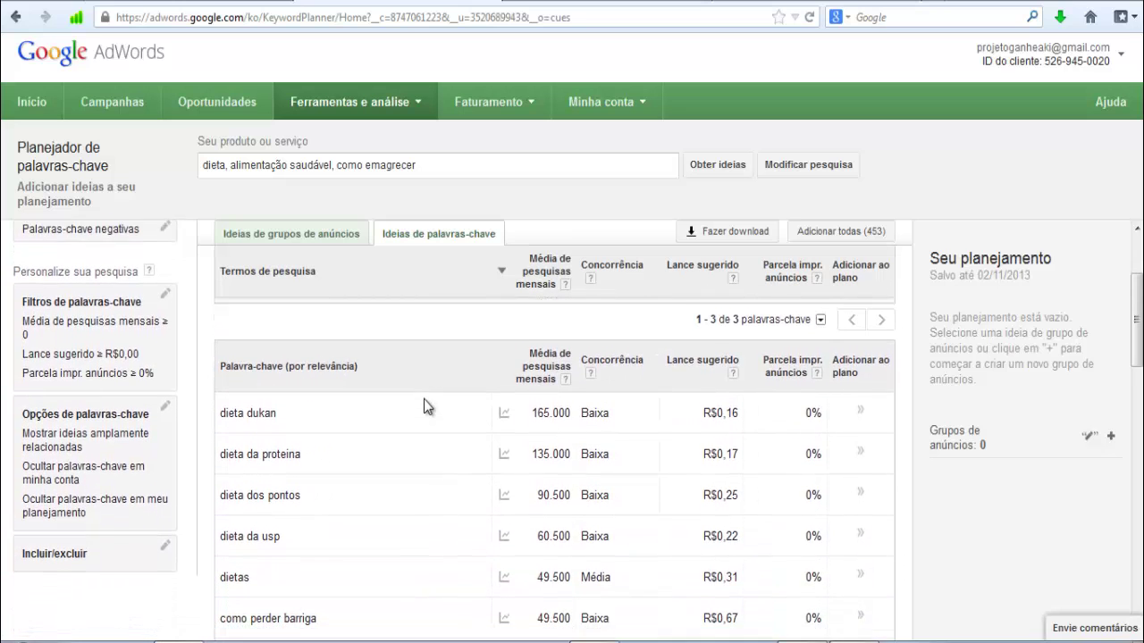
scroll(426, 404, down, 1)
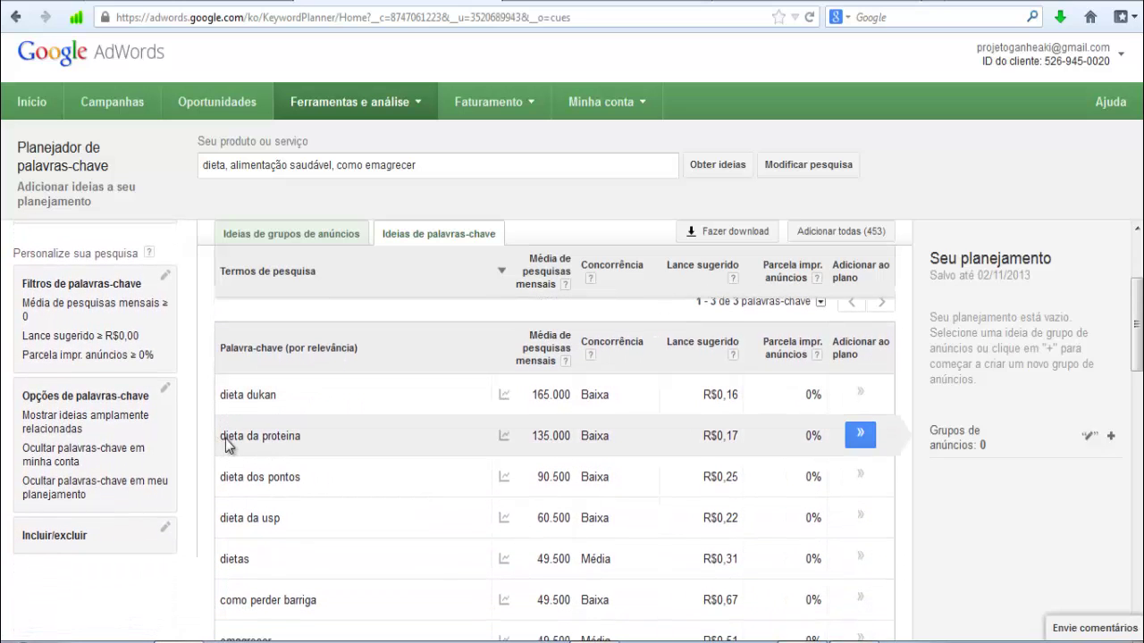
drag(220, 438, 327, 446)
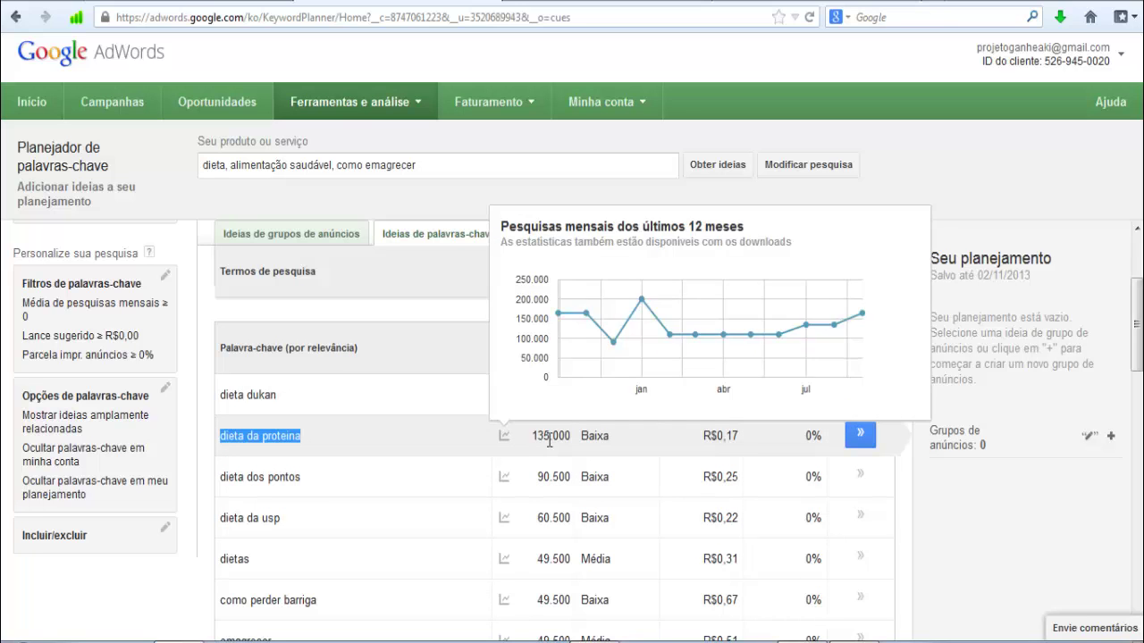
drag(533, 438, 584, 439)
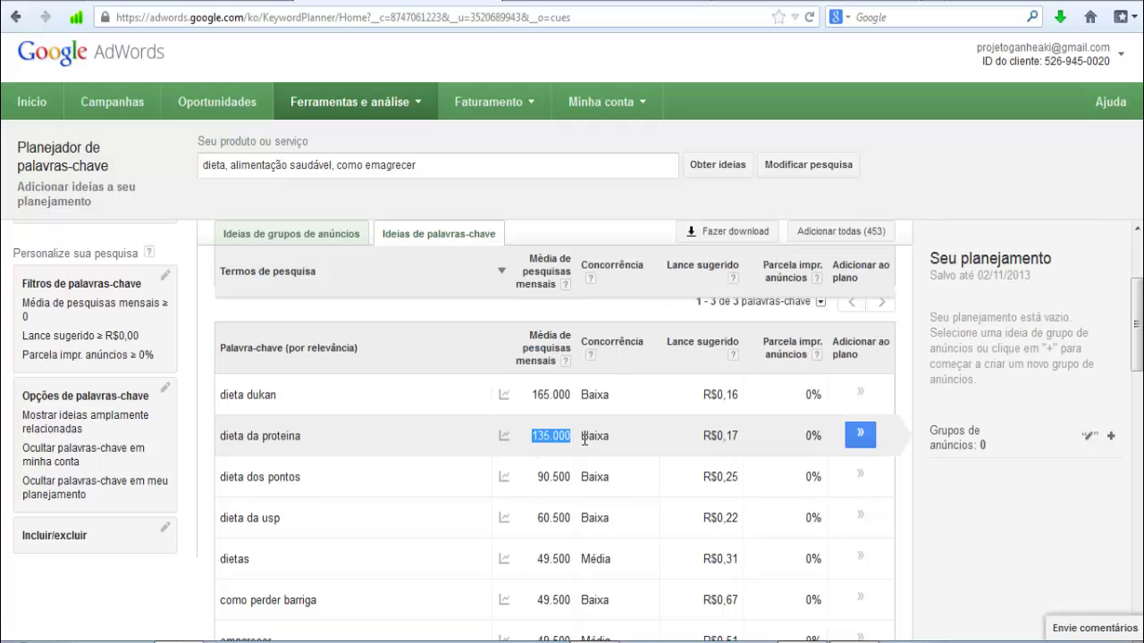
click(562, 432)
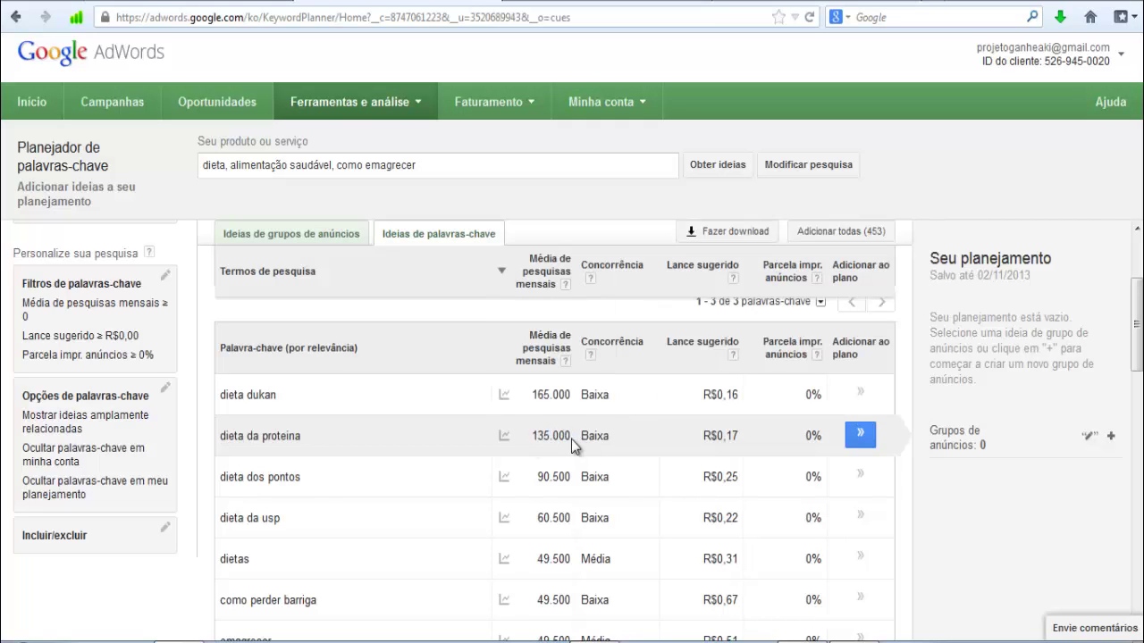
Copy the keyword "dieta da proteina" from the list of keyword ideas
scroll(449, 375, up, 3)
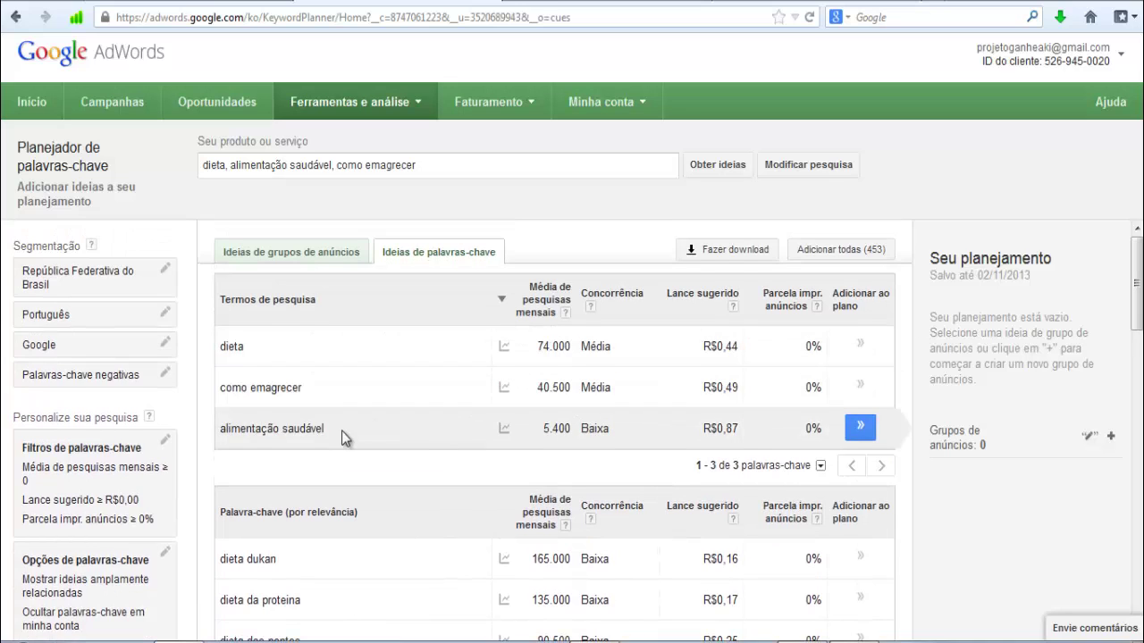
scroll(344, 436, down, 2)
drag(302, 520, 222, 531)
click(343, 523)
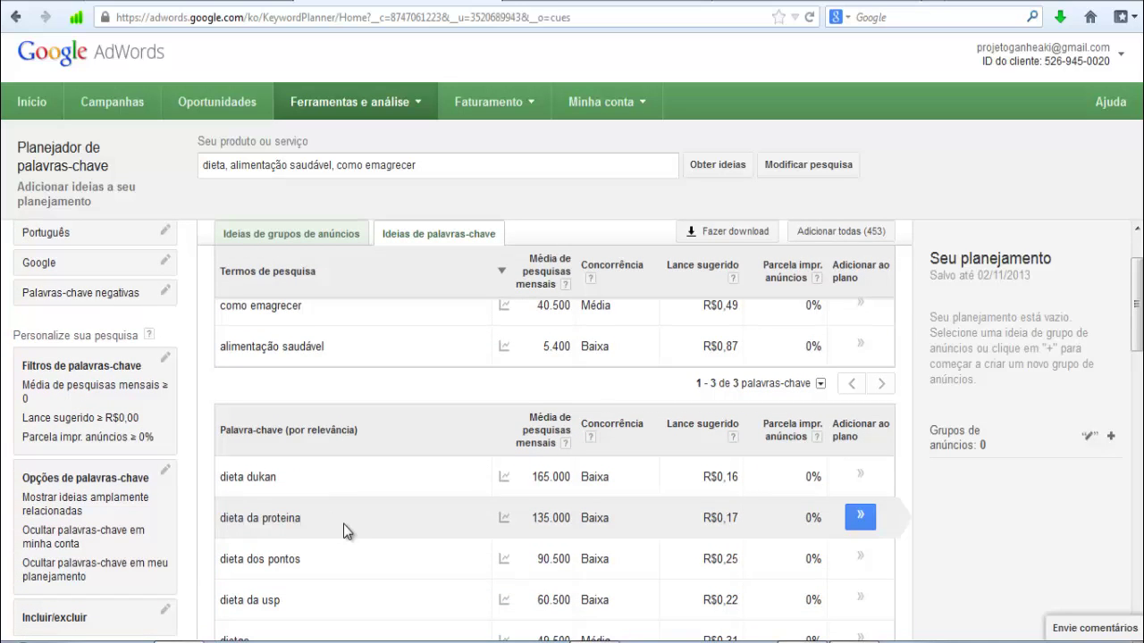
drag(343, 524, 221, 528)
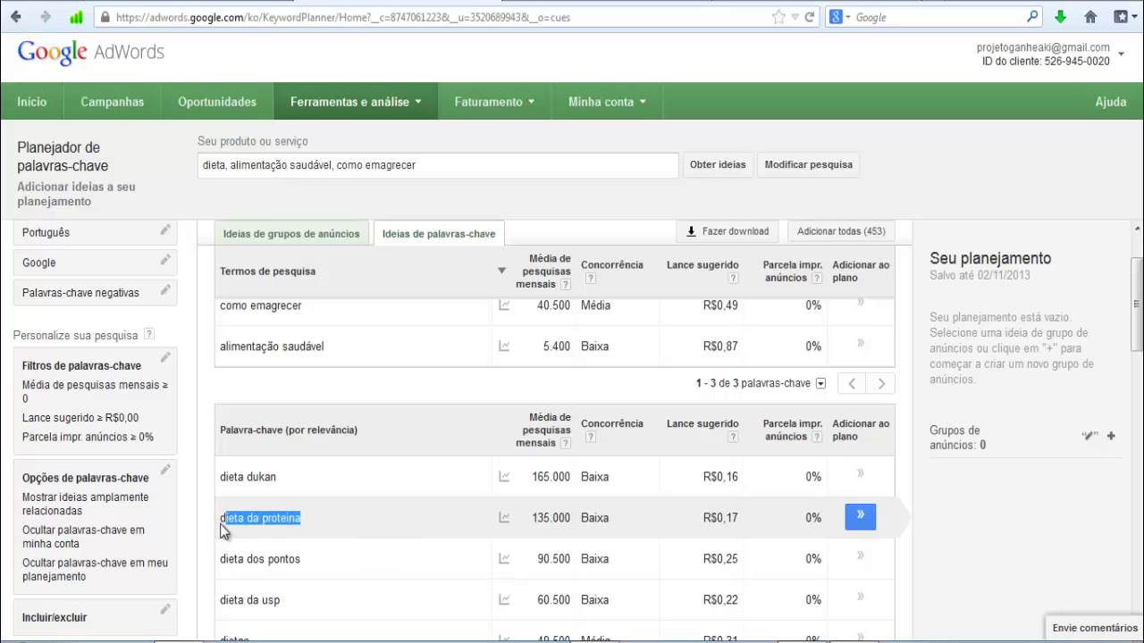
right_click(253, 526)
click(330, 555)
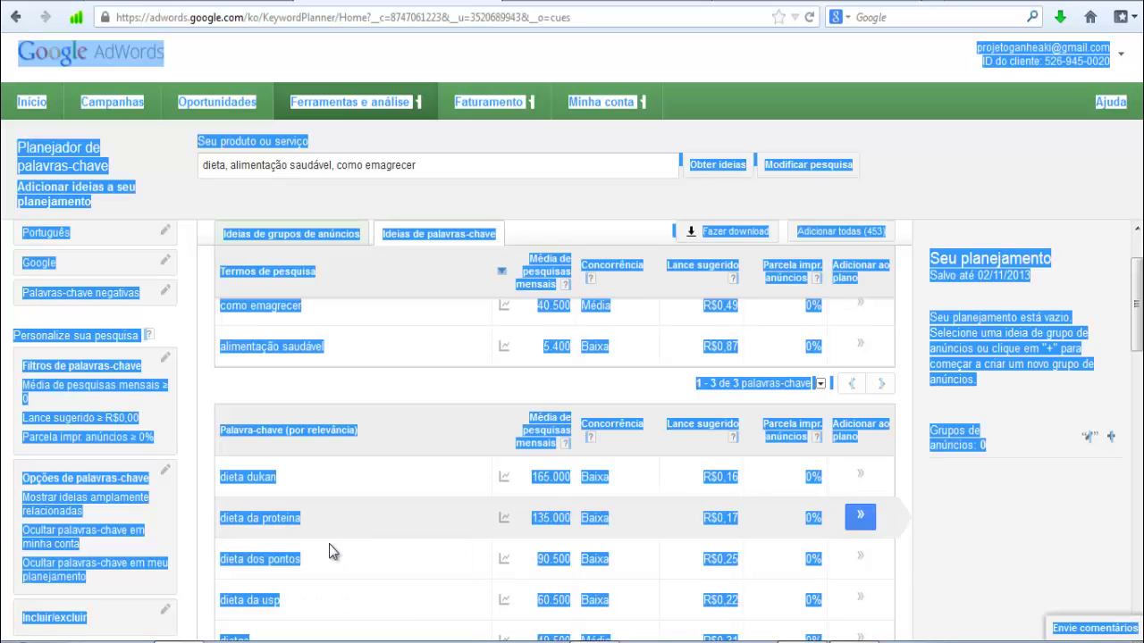
click(327, 545)
drag(332, 530, 224, 525)
right_click(239, 523)
click(294, 535)
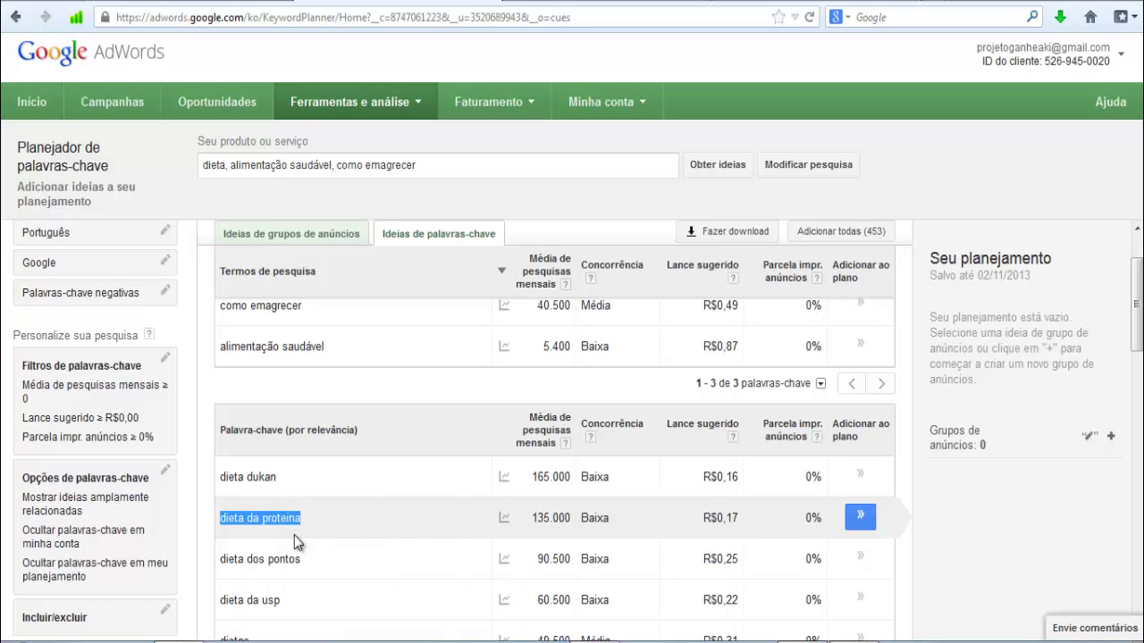
click(363, 531)
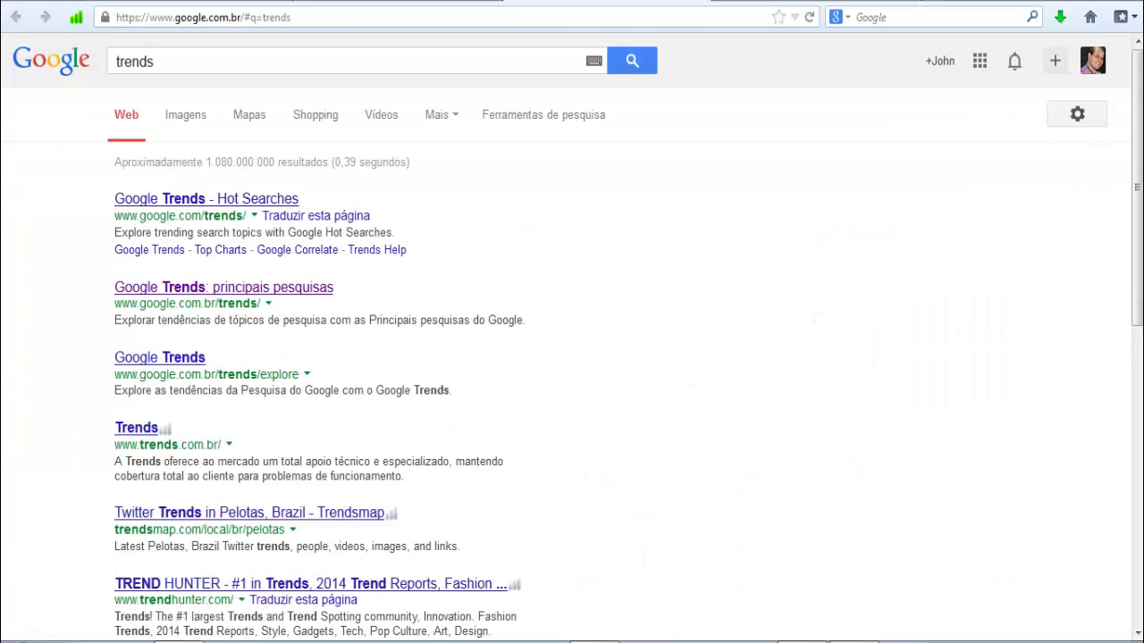
Open Google Trends from the search results and look up the interest over time for "dieta da proteina"
click(301, 291)
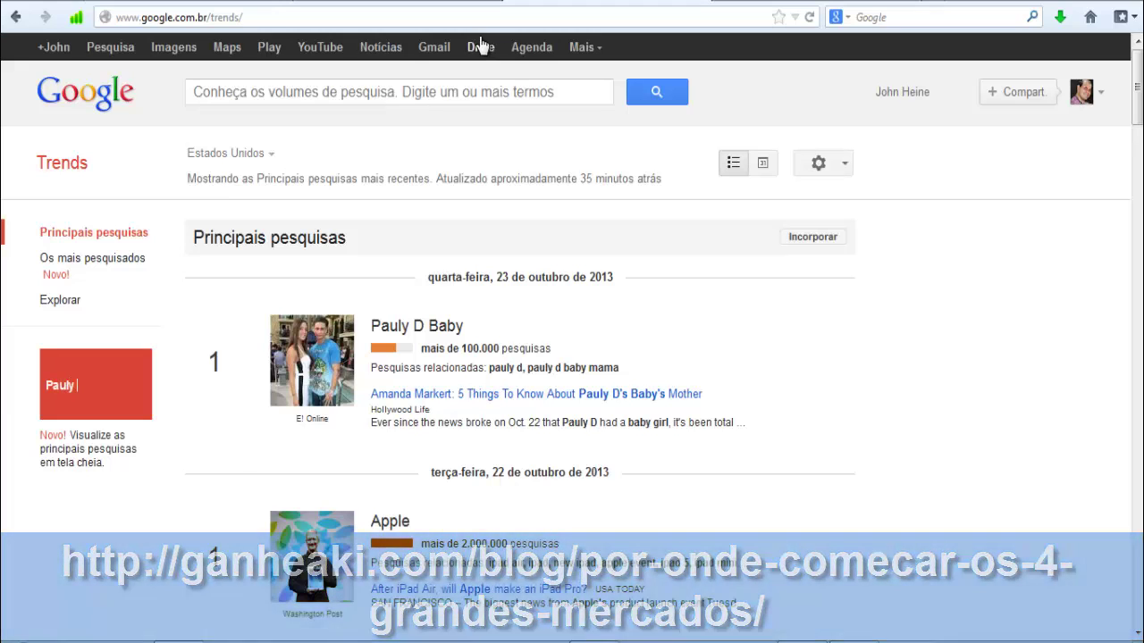
click(389, 99)
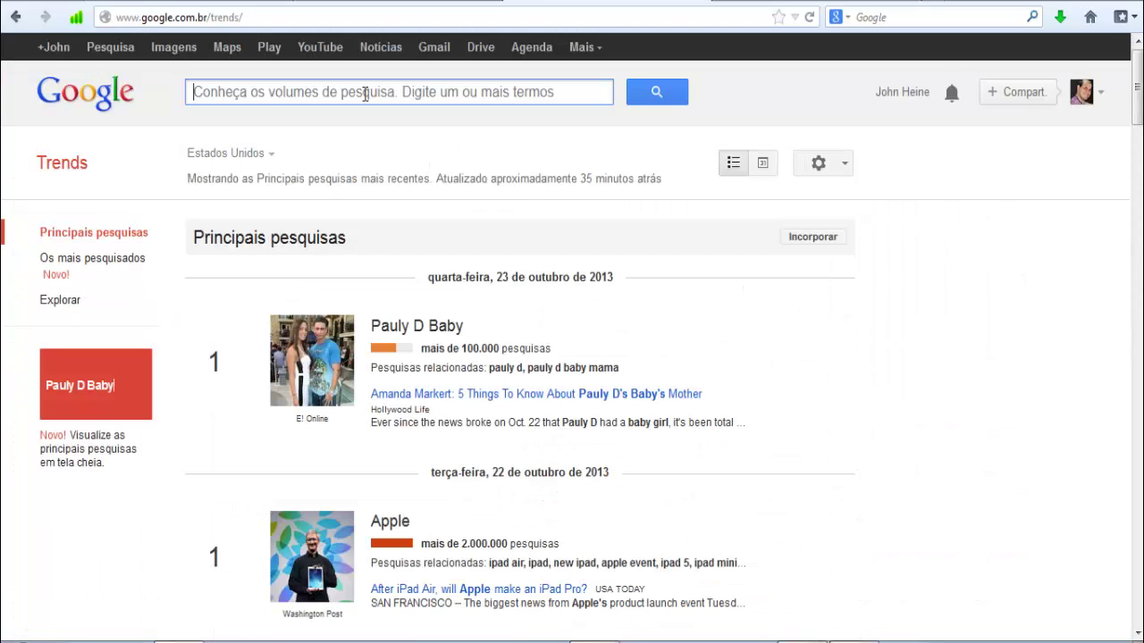
text(dieta da proteina)
click(657, 105)
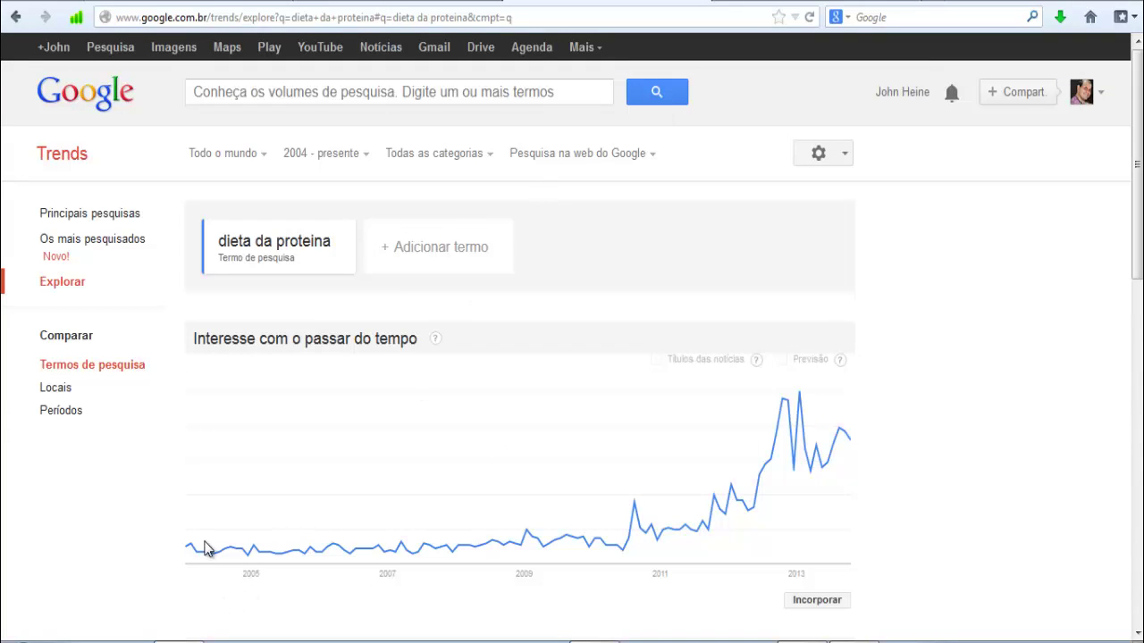
mouse_move(191, 550)
mouse_move(804, 402)
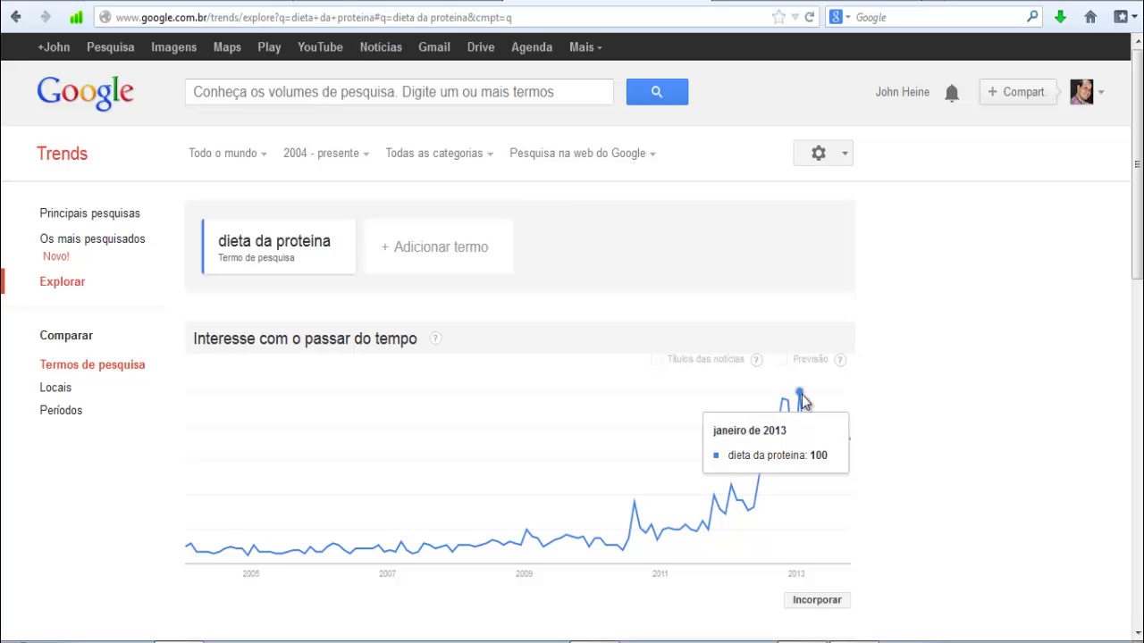